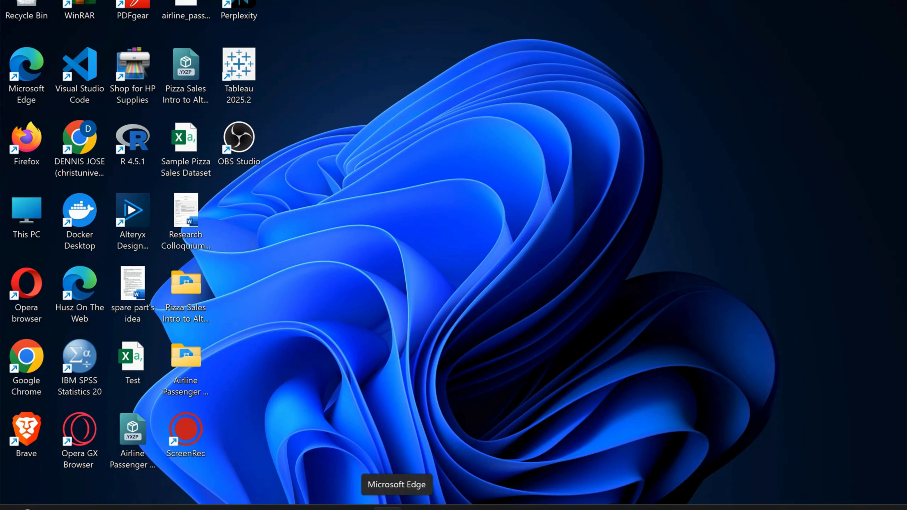
Step: Open Microsoft Edge and go to the mysql.com website
{"action": "left_click", "coordinate": [387, 508]}
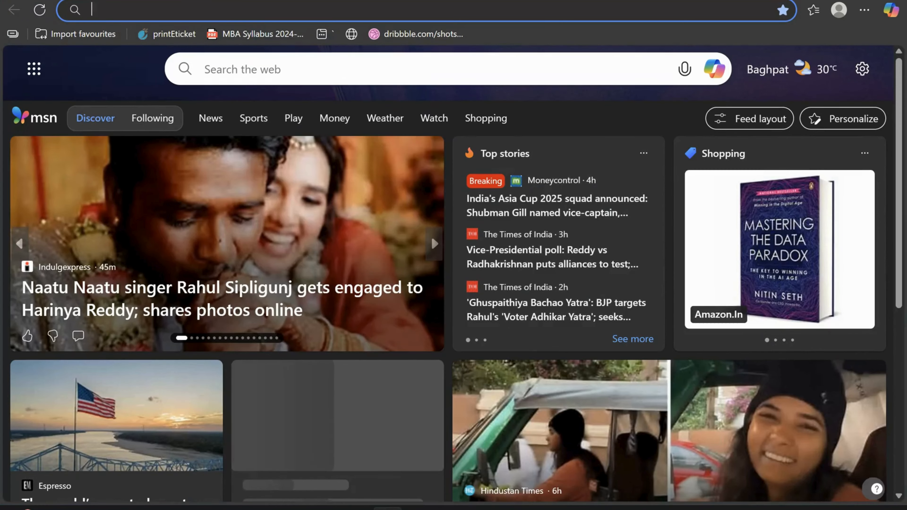
{"action": "left_click", "coordinate": [237, 17]}
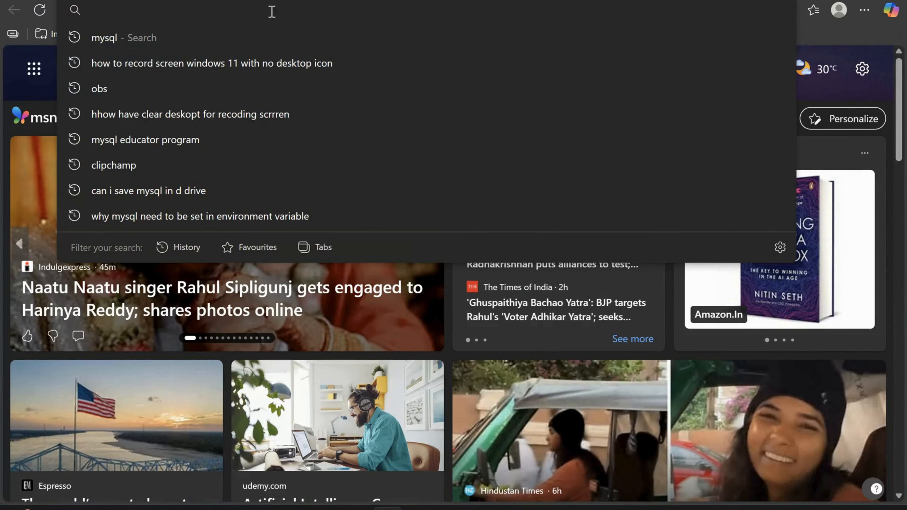
{"action": "type", "text": "MYS"}
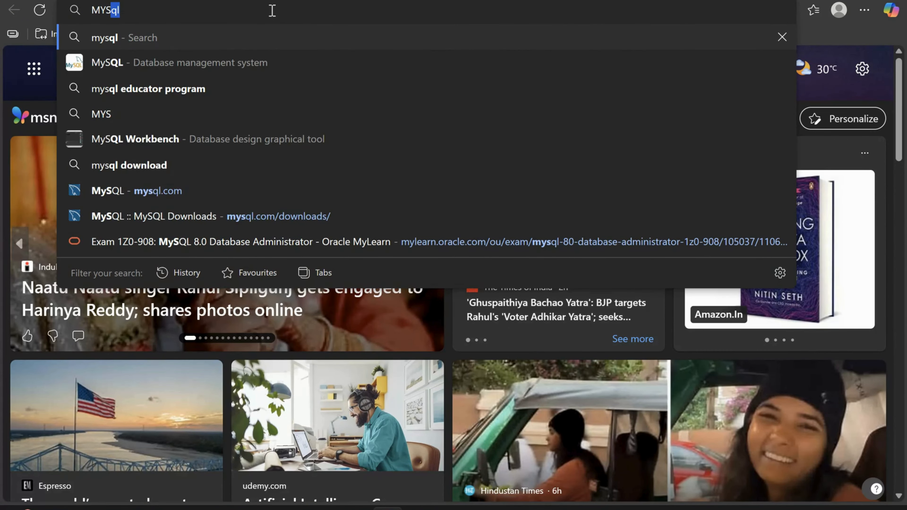
{"action": "type", "text": "QL.com"}
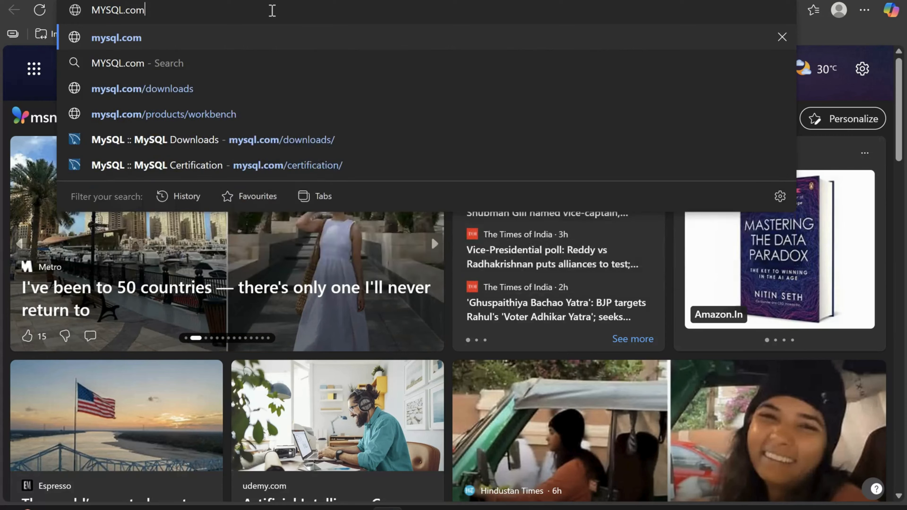
{"action": "key", "text": "Return"}
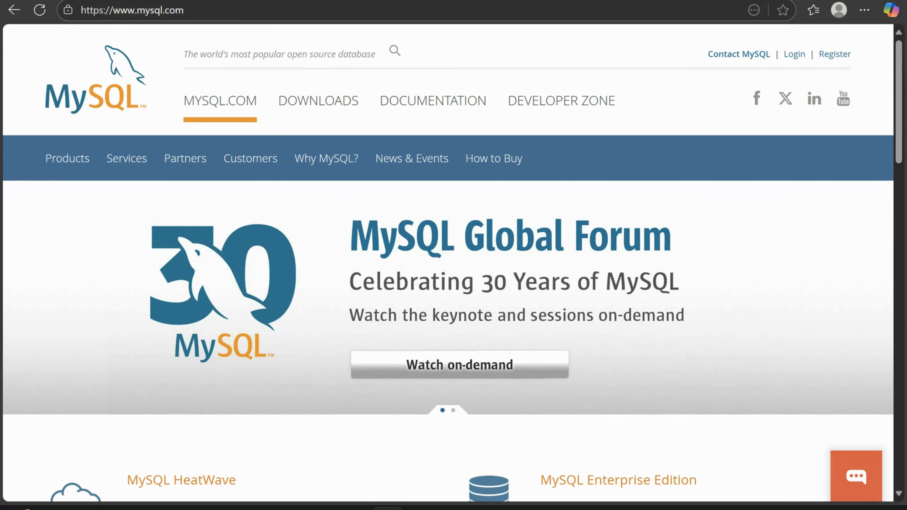
Step: Search the web for mysql in a new tab and open the official MySQL site from the results
{"action": "key", "text": "ctrl+t"}
{"action": "type", "text": "mysql"}
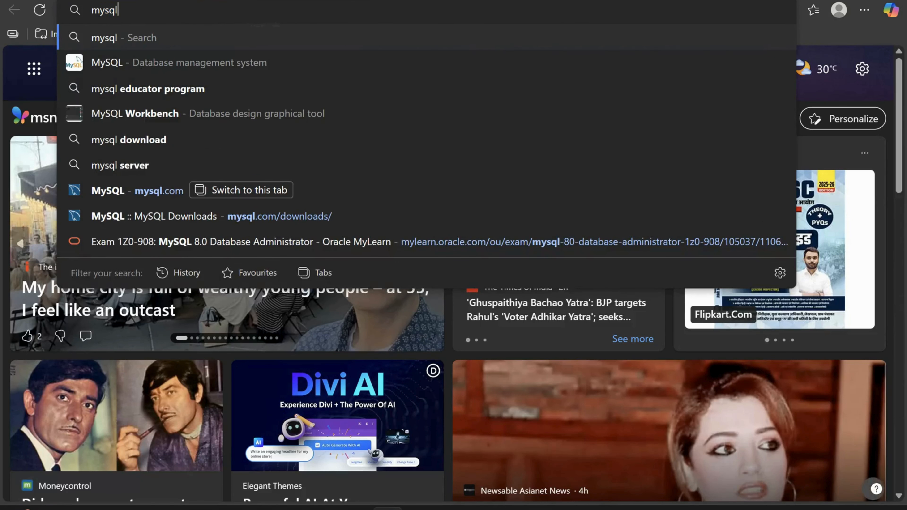
{"action": "key", "text": "Return"}
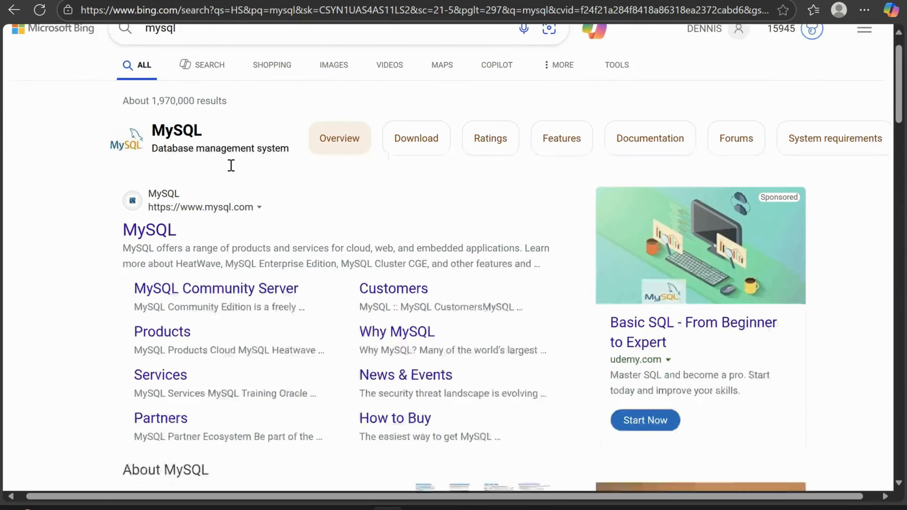
{"action": "scroll", "coordinate": [230, 166], "scroll_direction": "down", "scroll_amount": 2}
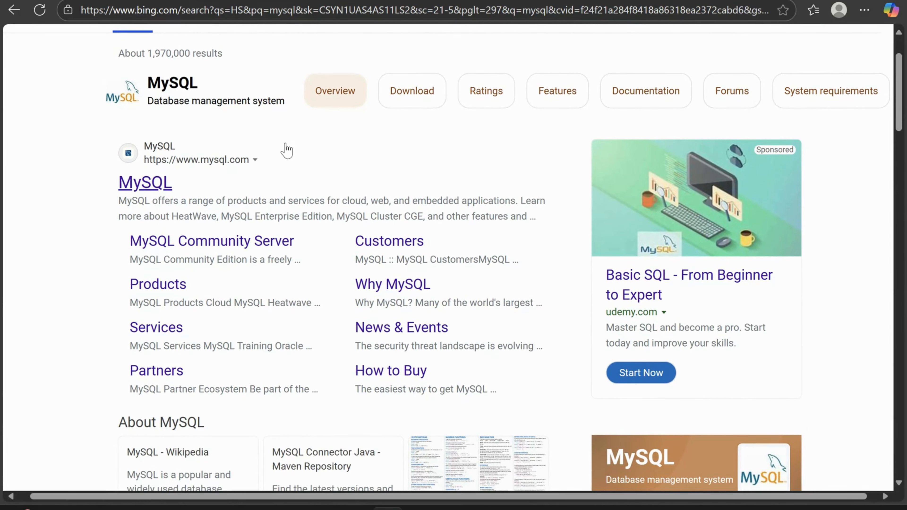
{"action": "left_click", "coordinate": [154, 187]}
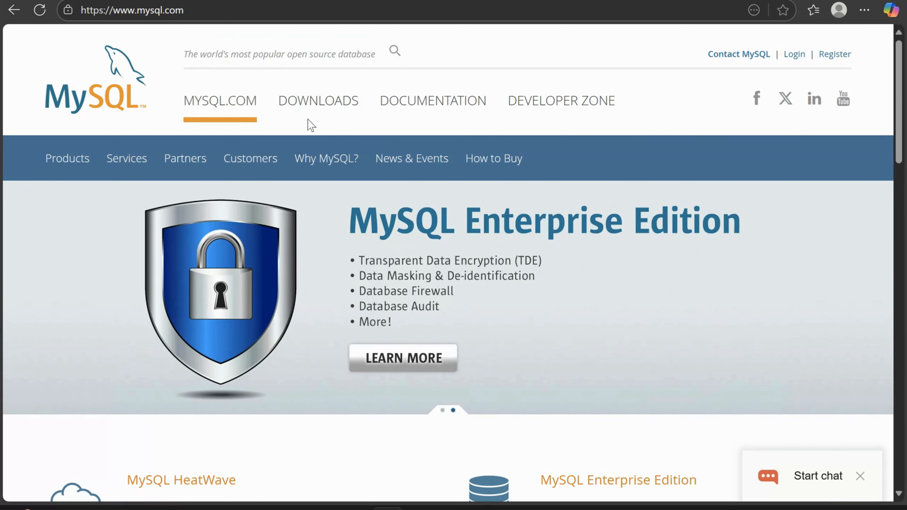
Step: Go through the MySQL Community (GPL) Downloads to the MySQL Installer for Windows download page
{"action": "left_click", "coordinate": [324, 105]}
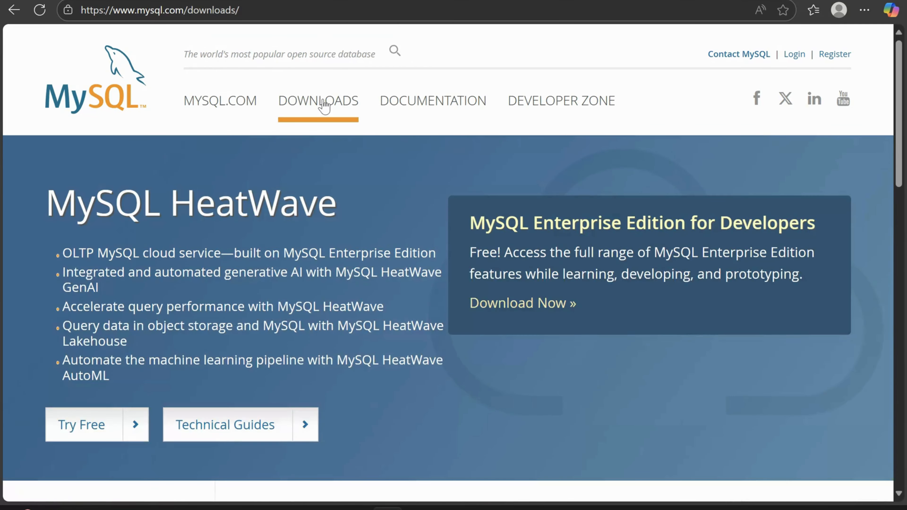
{"action": "scroll", "coordinate": [324, 104], "scroll_direction": "down", "scroll_amount": 10}
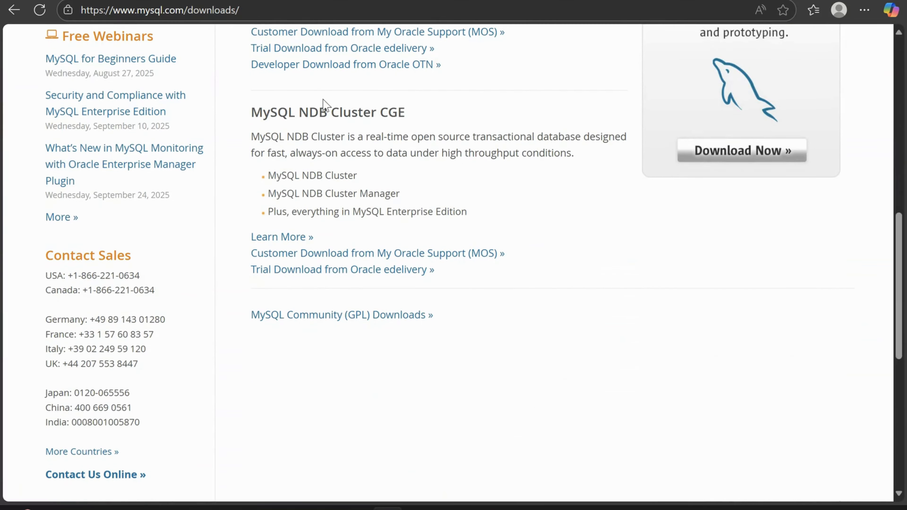
{"action": "scroll", "coordinate": [324, 104], "scroll_direction": "down", "scroll_amount": 5}
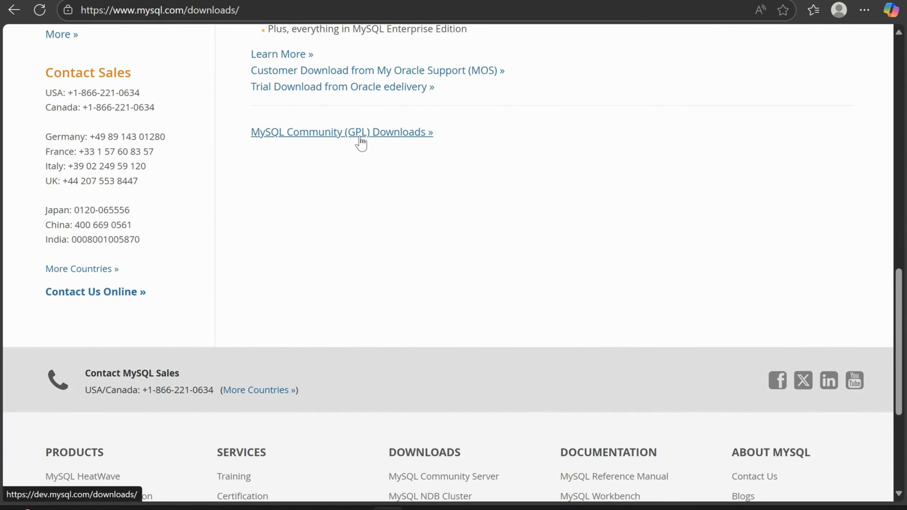
{"action": "left_click", "coordinate": [388, 141]}
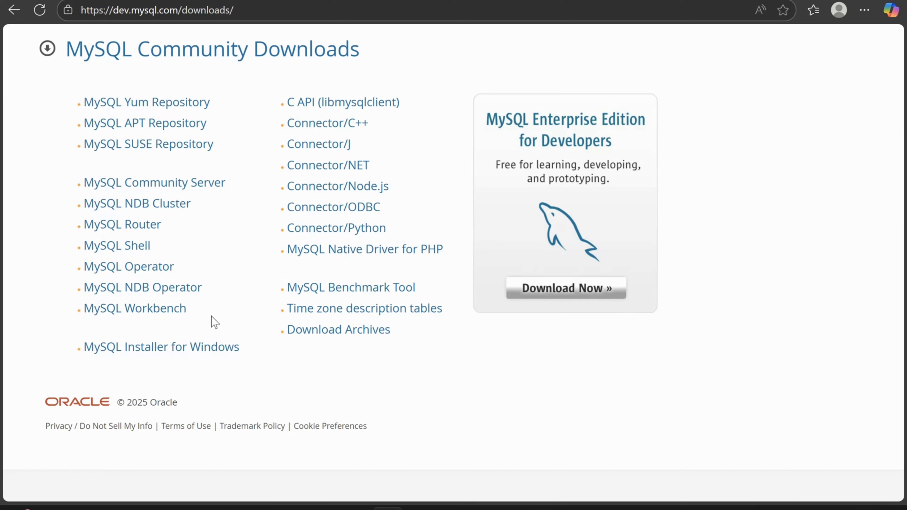
{"action": "left_click", "coordinate": [200, 350]}
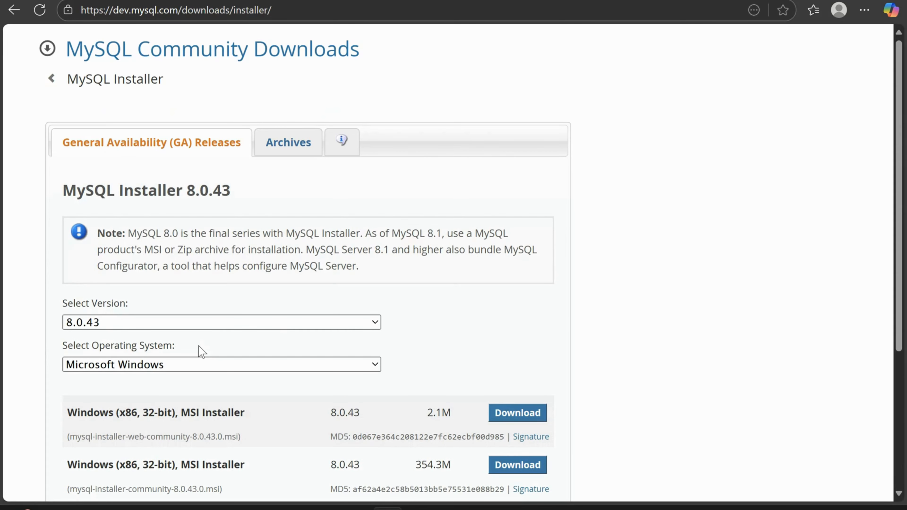
Step: Examine the available MySQL Installer versions and the Windows MSI packages offered for Microsoft Windows
{"action": "left_click", "coordinate": [226, 326]}
{"action": "left_click", "coordinate": [226, 326]}
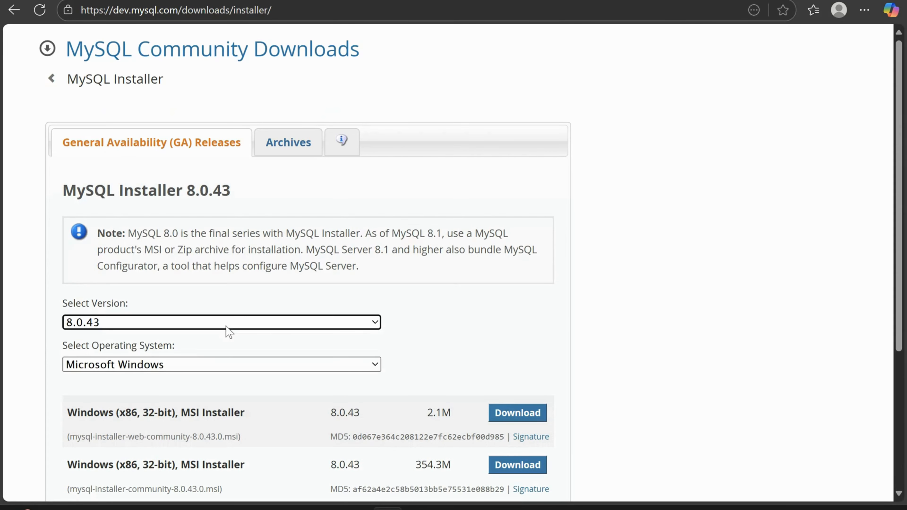
{"action": "left_click", "coordinate": [237, 354]}
{"action": "scroll", "coordinate": [237, 355], "scroll_direction": "down", "scroll_amount": 2}
{"action": "scroll", "coordinate": [237, 354], "scroll_direction": "up", "scroll_amount": 2}
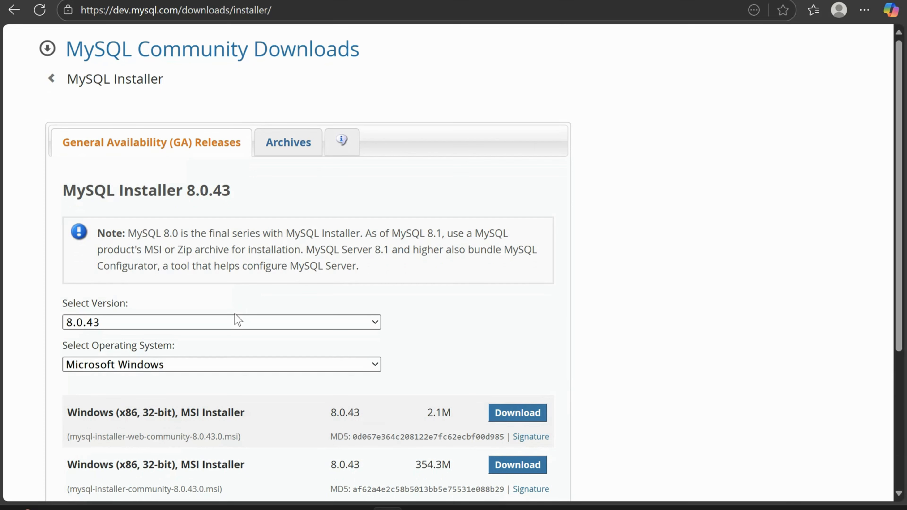
{"action": "scroll", "coordinate": [237, 320], "scroll_direction": "down", "scroll_amount": 2}
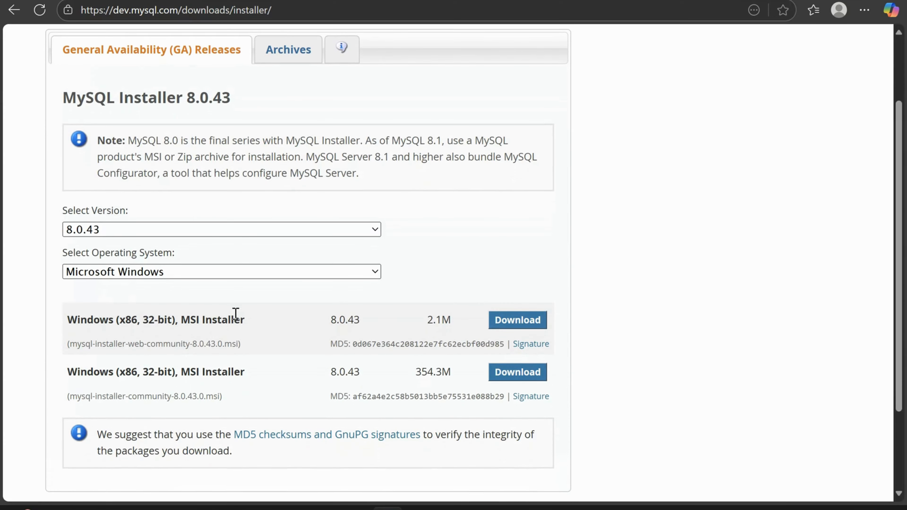
{"action": "scroll", "coordinate": [236, 313], "scroll_direction": "down", "scroll_amount": 1}
{"action": "left_click", "coordinate": [222, 208]}
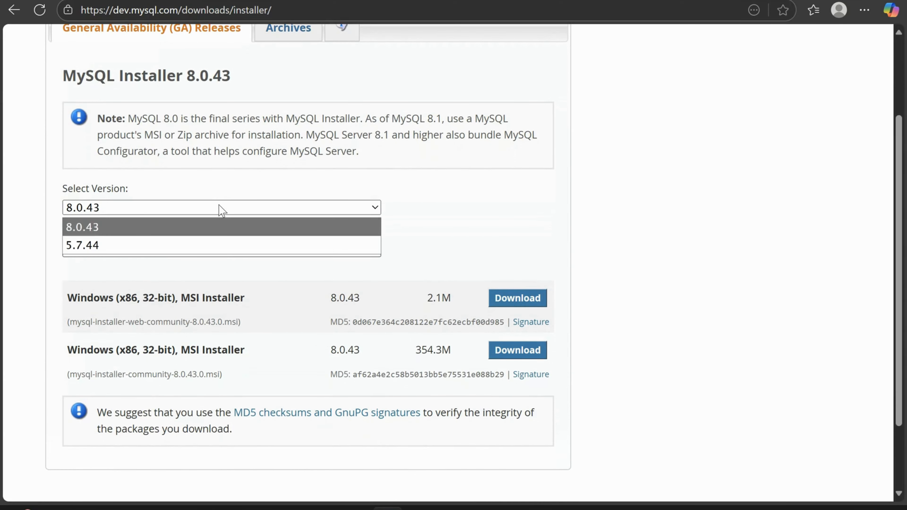
{"action": "left_click", "coordinate": [221, 210]}
{"action": "scroll", "coordinate": [256, 286], "scroll_direction": "down", "scroll_amount": 2}
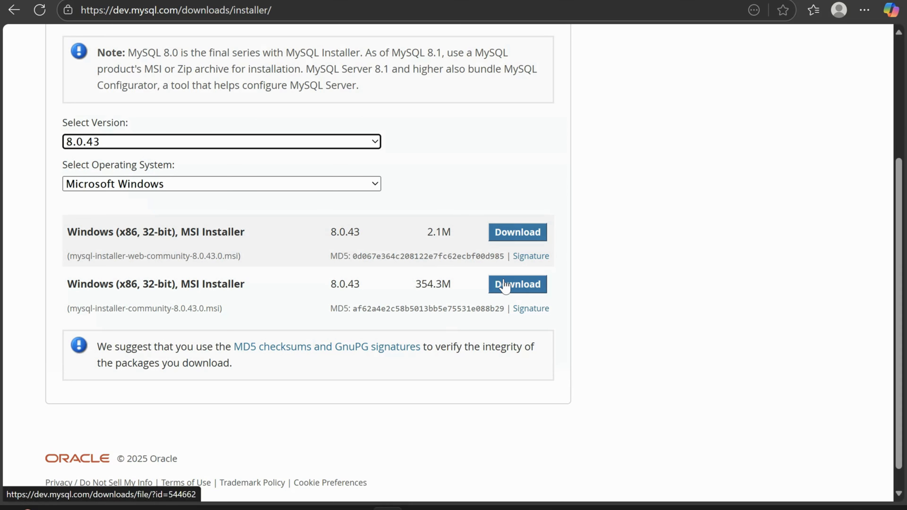
Step: Download the 354.3M mysql-installer-community-8.0.43.0.msi without logging in to an Oracle account, and launch the installer
{"action": "left_click", "coordinate": [526, 288]}
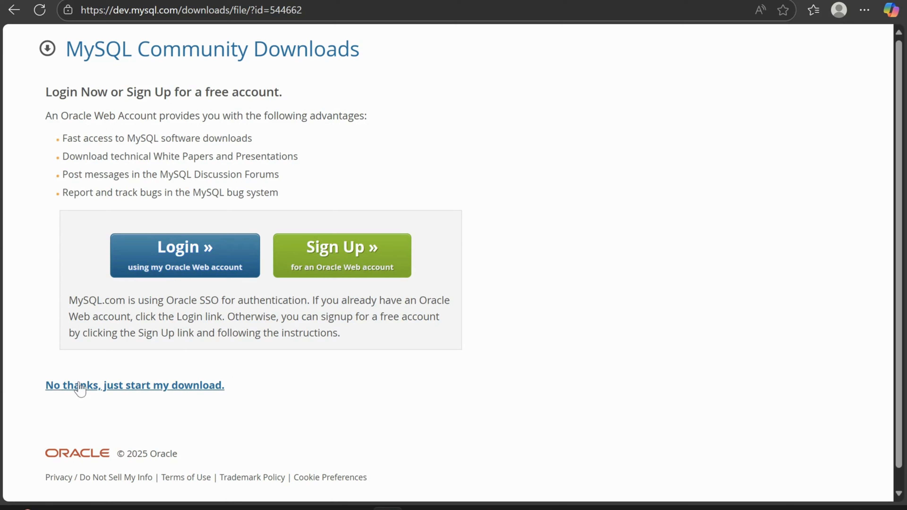
{"action": "left_click", "coordinate": [120, 391]}
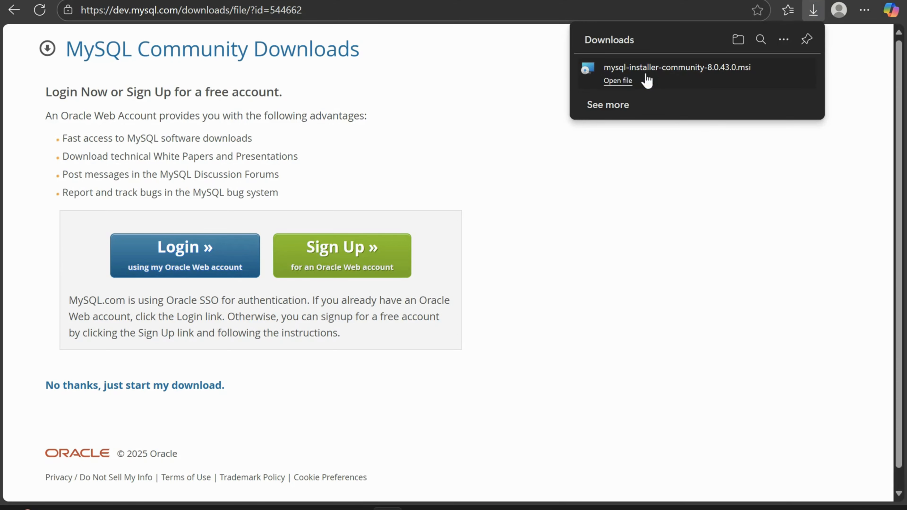
{"action": "left_click", "coordinate": [619, 83]}
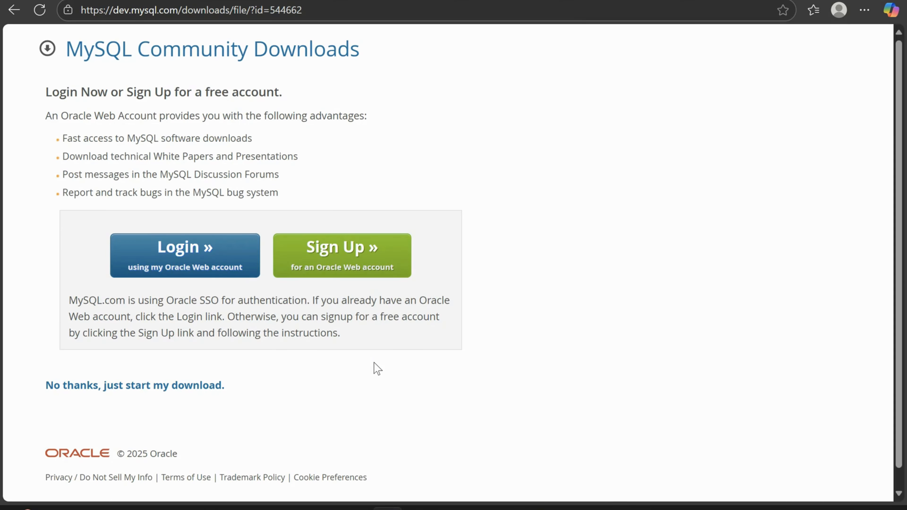
{"action": "left_click", "coordinate": [633, 506]}
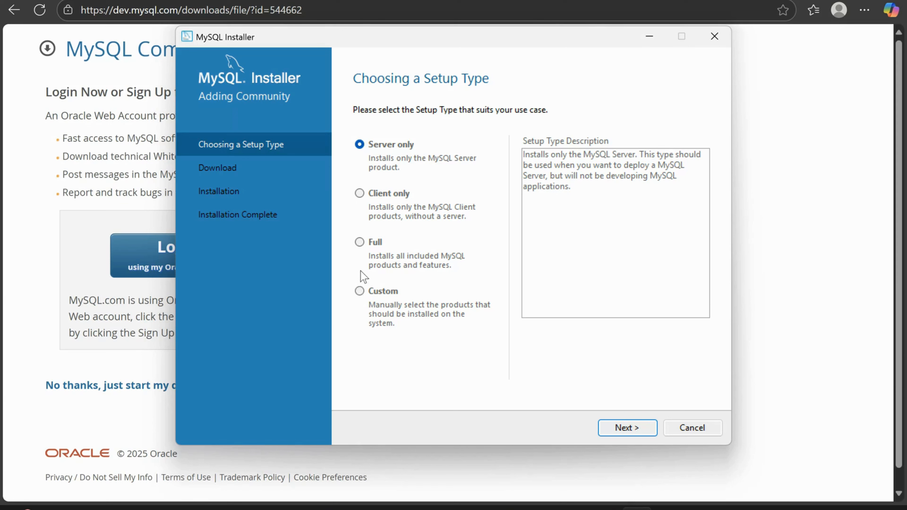
Step: Choose the Custom setup type and add MySQL Server 8.0.43 - X64 to the products to be installed
{"action": "left_click", "coordinate": [359, 293]}
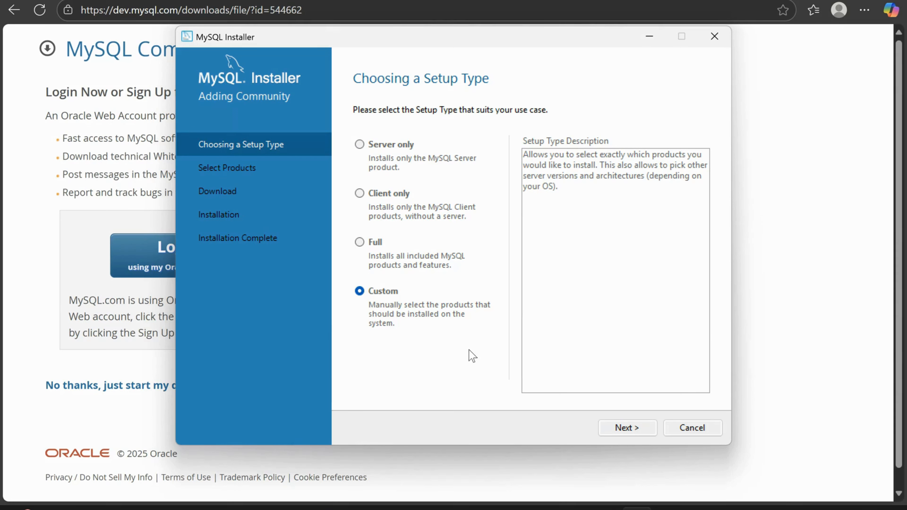
{"action": "left_click", "coordinate": [632, 431]}
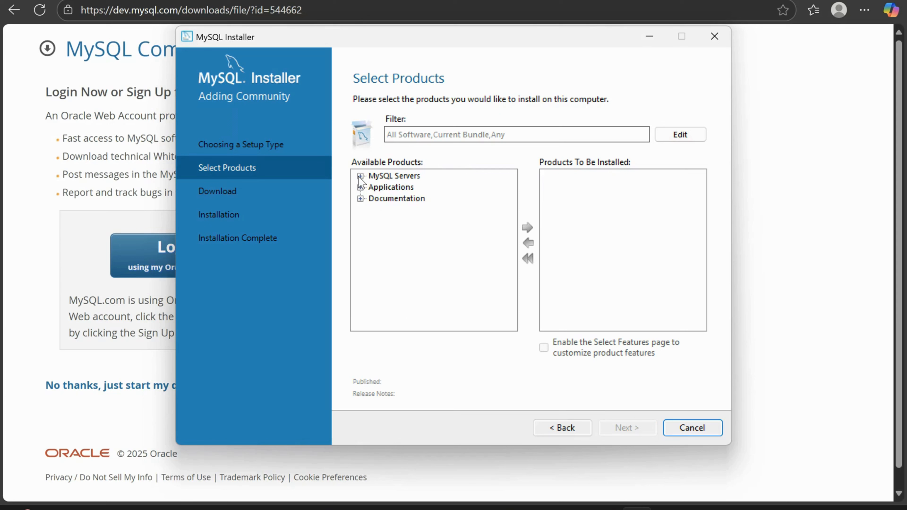
{"action": "left_click", "coordinate": [360, 176]}
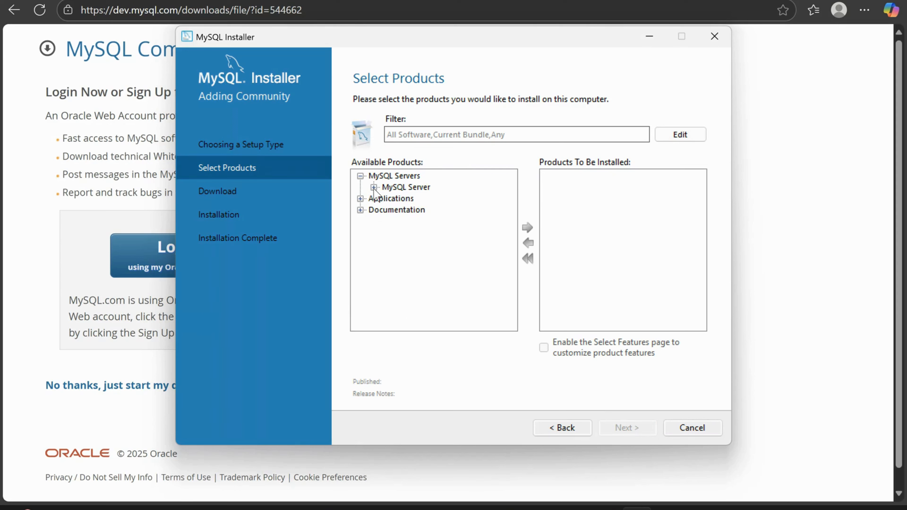
{"action": "left_click", "coordinate": [374, 188]}
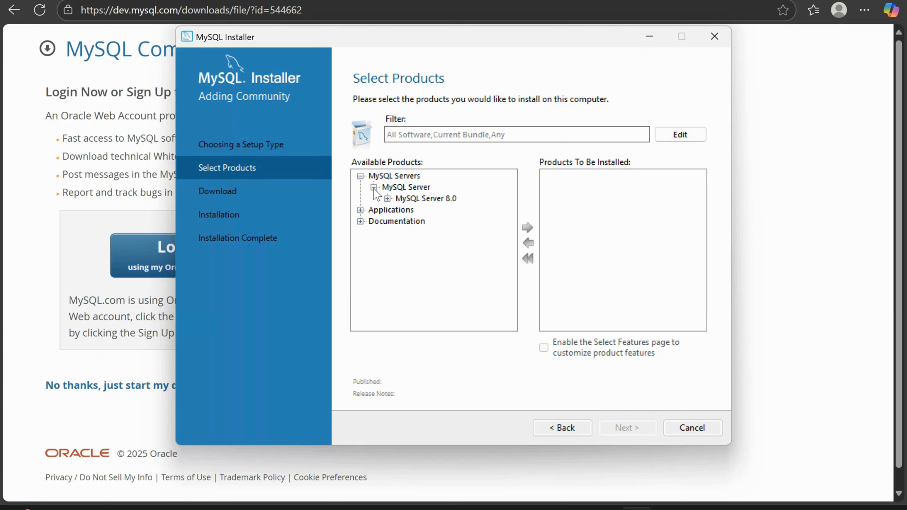
{"action": "left_click", "coordinate": [387, 199]}
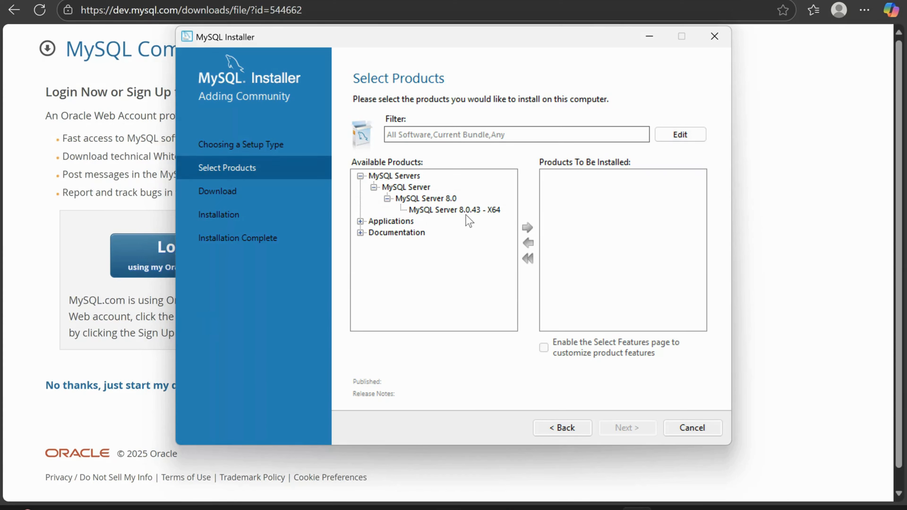
{"action": "left_click", "coordinate": [450, 209]}
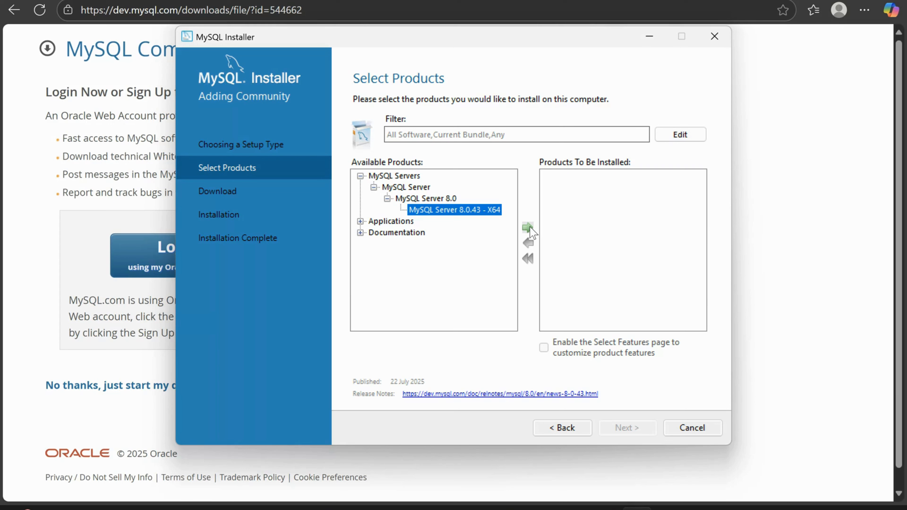
{"action": "left_click", "coordinate": [529, 228]}
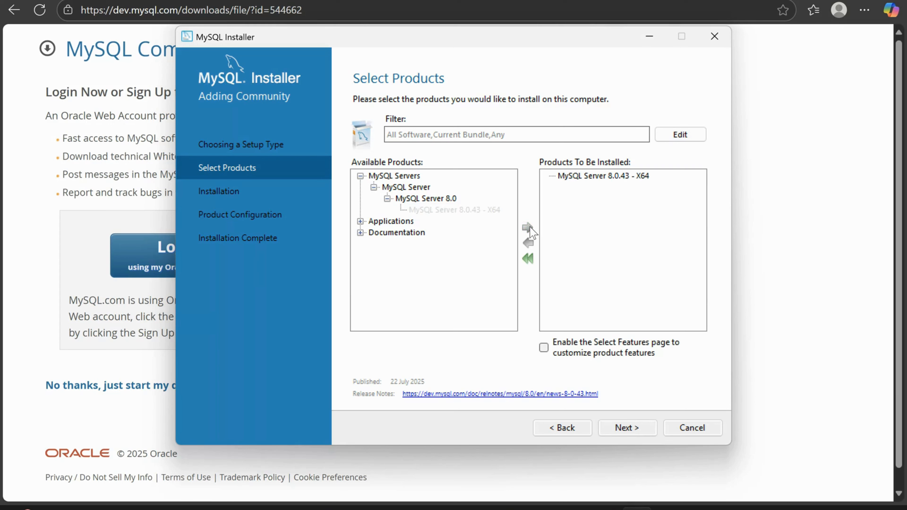
Step: Add the MySQL Workbench 8.0.43 - X64 application to the products to be installed
{"action": "left_click", "coordinate": [360, 222]}
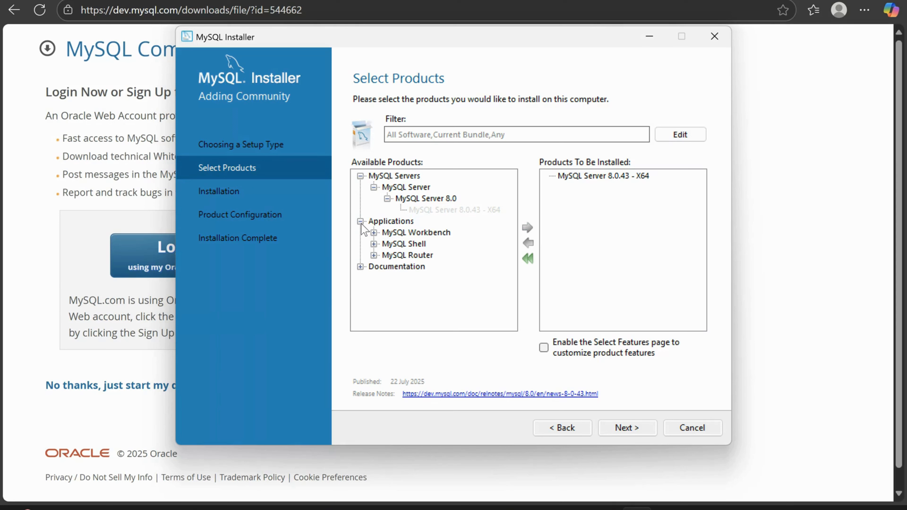
{"action": "left_click", "coordinate": [373, 232]}
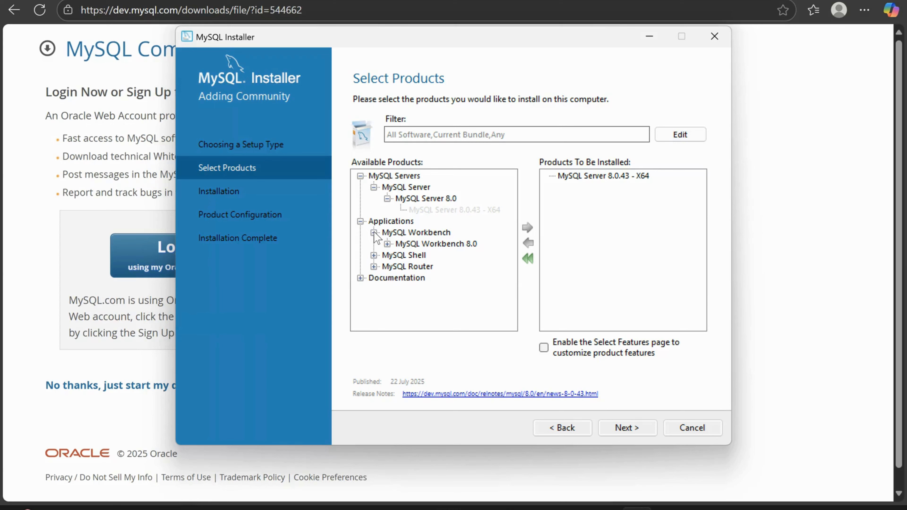
{"action": "left_click", "coordinate": [387, 244]}
{"action": "left_click", "coordinate": [435, 257]}
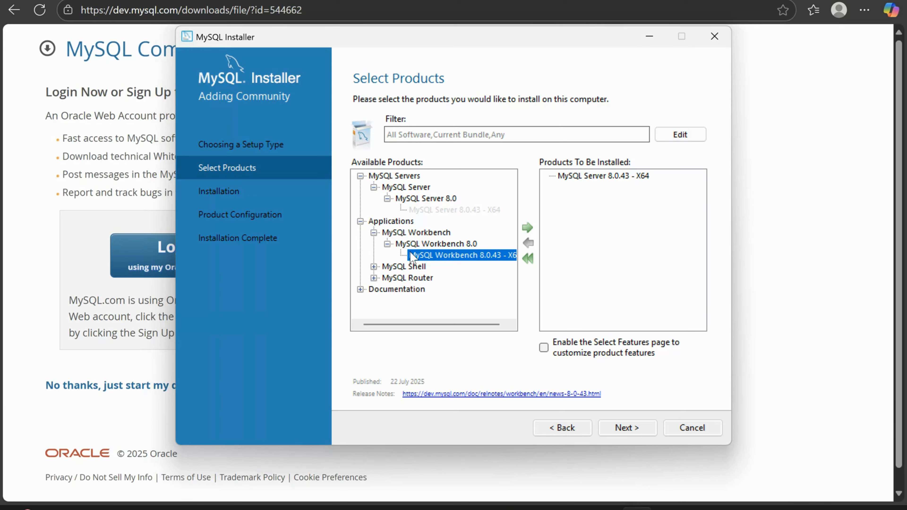
{"action": "left_click", "coordinate": [527, 228]}
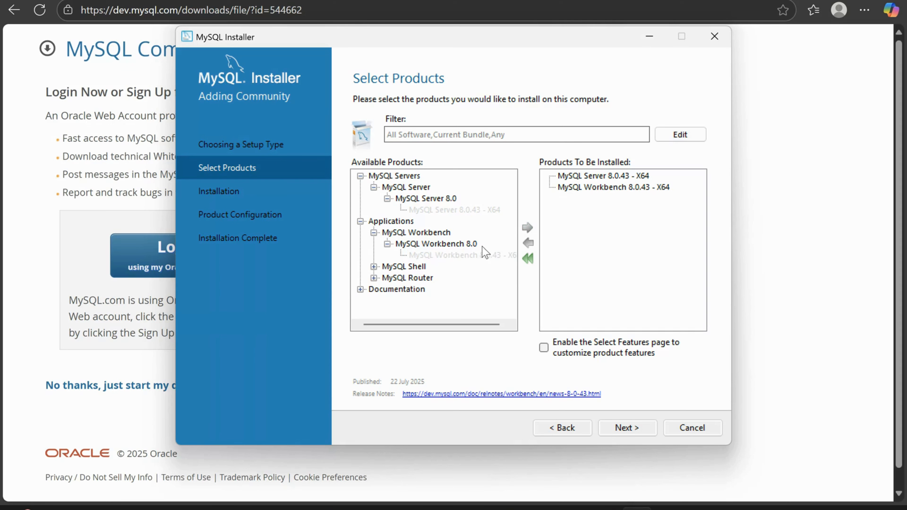
Step: Add the MySQL Shell 8.0.43 - X64 application to the products to be installed
{"action": "left_click", "coordinate": [373, 267]}
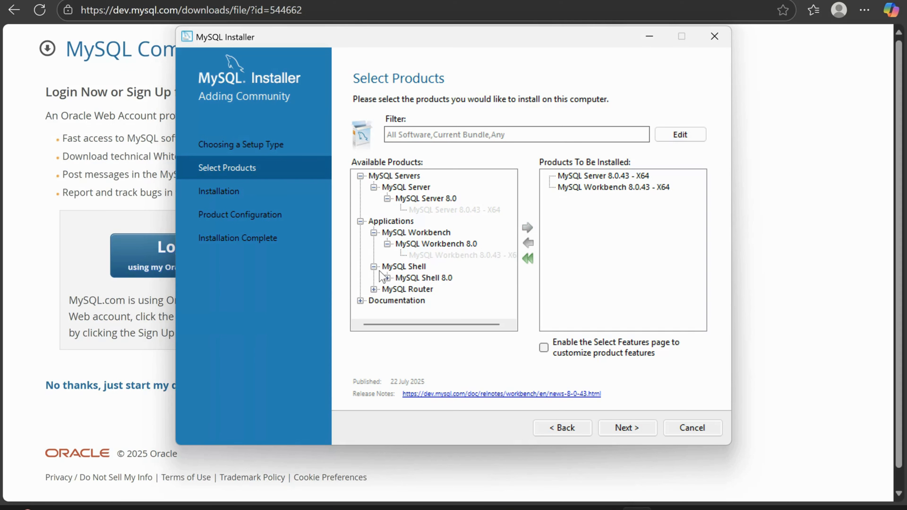
{"action": "left_click", "coordinate": [387, 278]}
{"action": "left_click", "coordinate": [460, 288]}
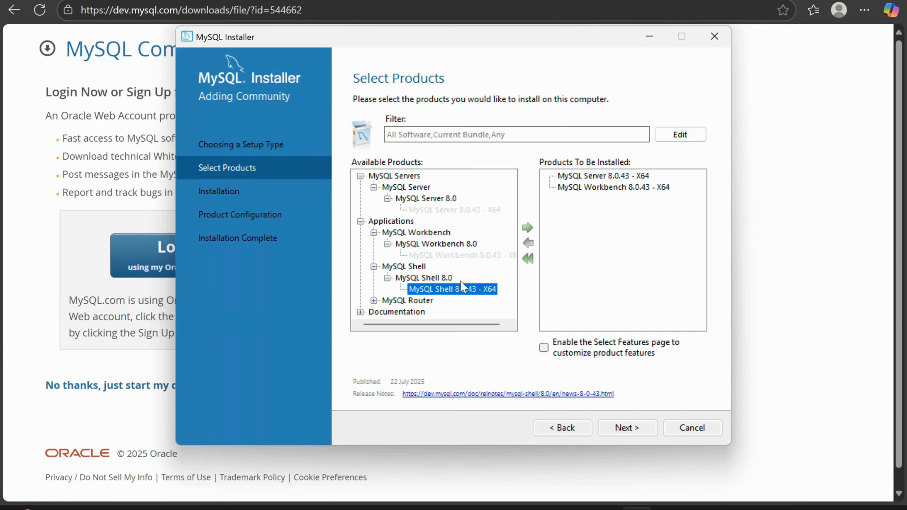
{"action": "left_click", "coordinate": [528, 227]}
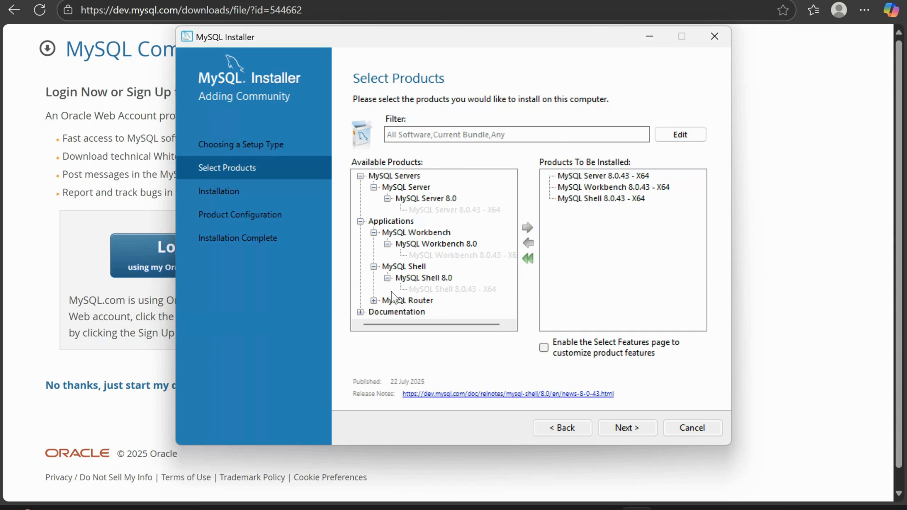
Step: Look through the MySQL Router and Documentation entries without adding any, and install the selected Server, Workbench and Shell products
{"action": "left_click", "coordinate": [373, 301]}
{"action": "left_click", "coordinate": [388, 312]}
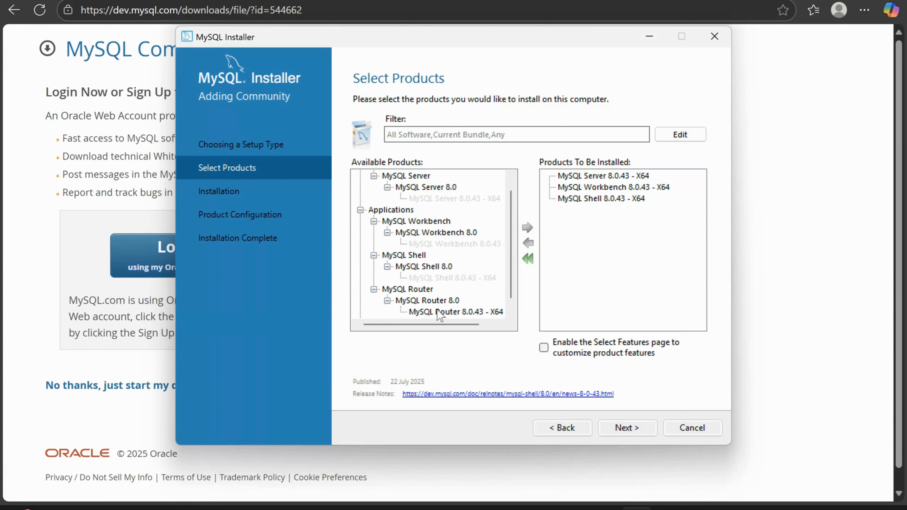
{"action": "scroll", "coordinate": [437, 311], "scroll_direction": "down", "scroll_amount": 1}
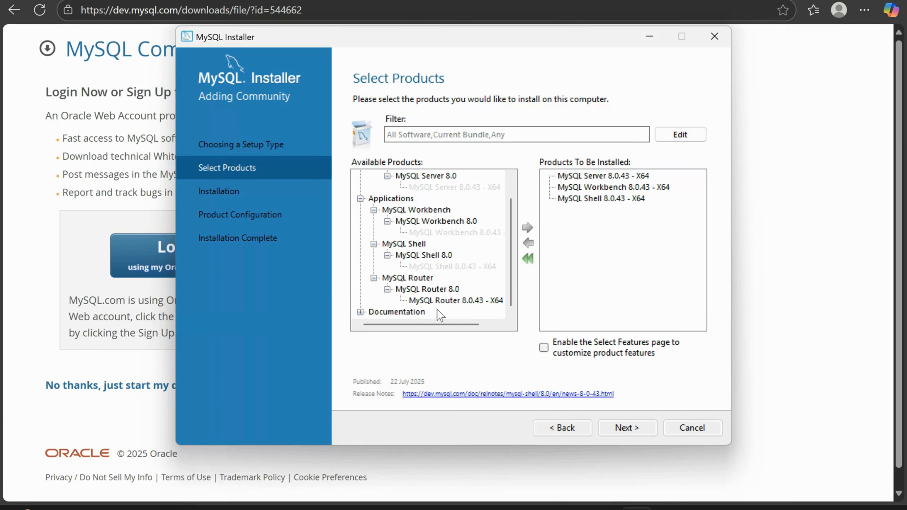
{"action": "left_click", "coordinate": [360, 312]}
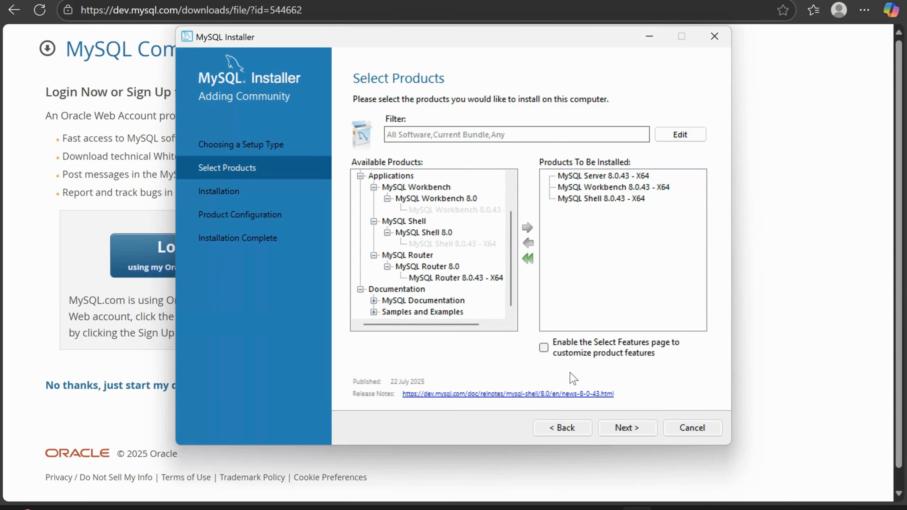
{"action": "left_click", "coordinate": [618, 432]}
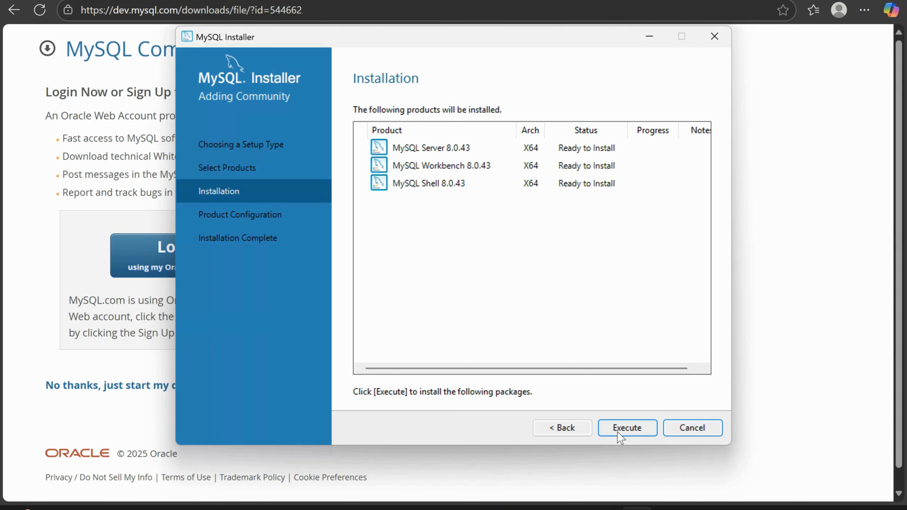
{"action": "left_click", "coordinate": [621, 437]}
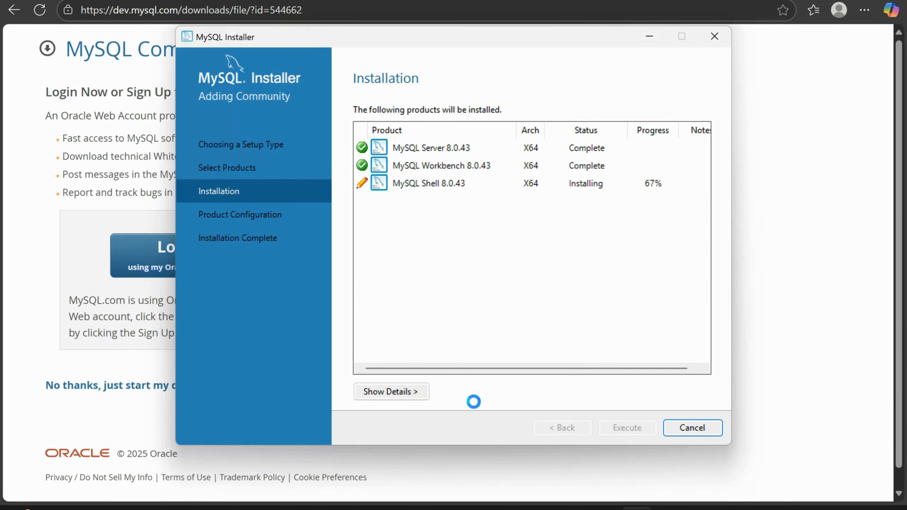
Step: Examine the detailed installation log while MySQL Shell is installing, and hide the details again
{"action": "left_click", "coordinate": [408, 394]}
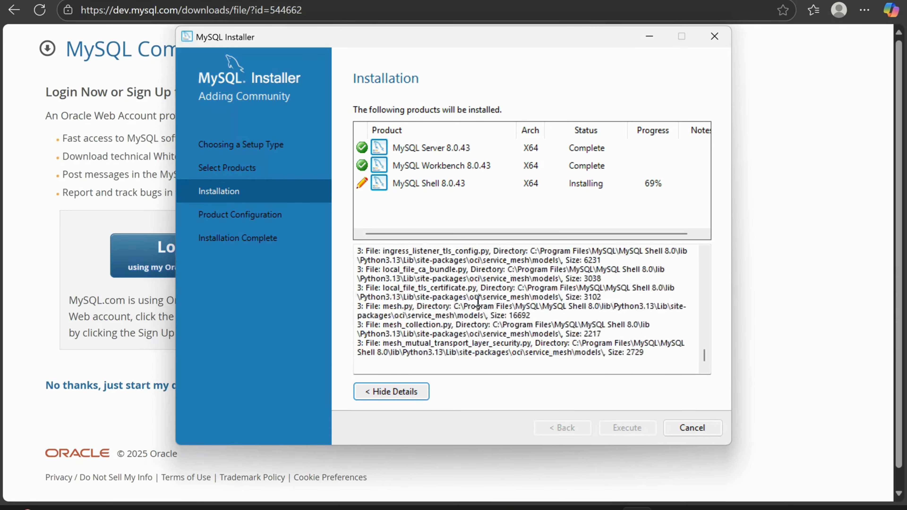
{"action": "left_click", "coordinate": [485, 349]}
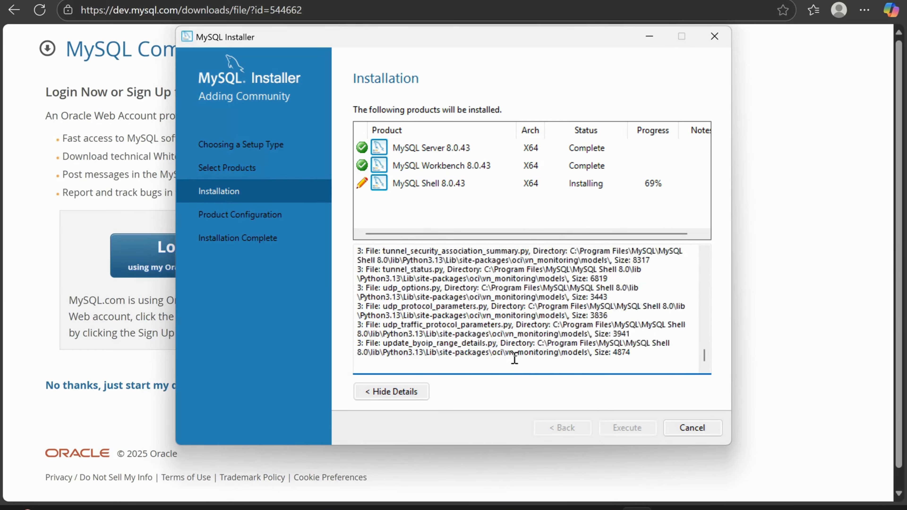
{"action": "left_click", "coordinate": [392, 390]}
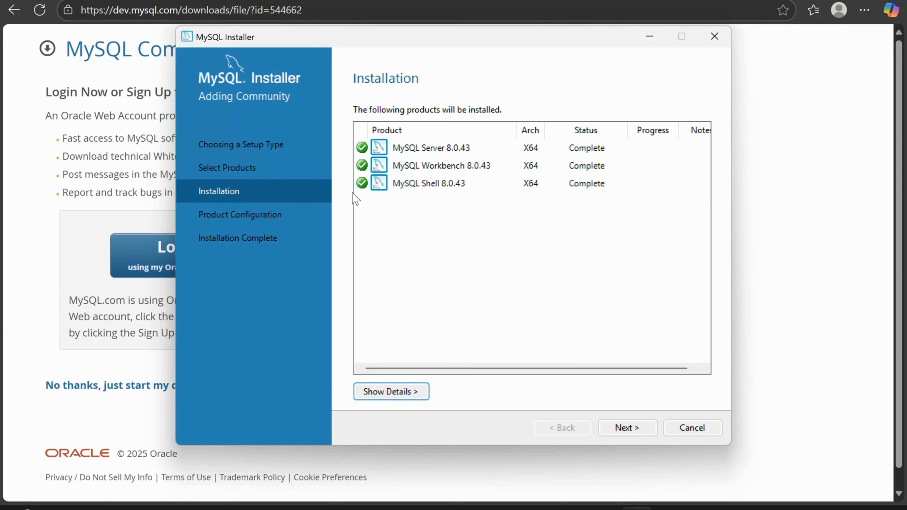
Step: Configure MySQL Server as a Development Computer with TCP/IP port 3306, X Protocol port 33060 and strong password encryption for authentication
{"action": "left_click", "coordinate": [619, 429]}
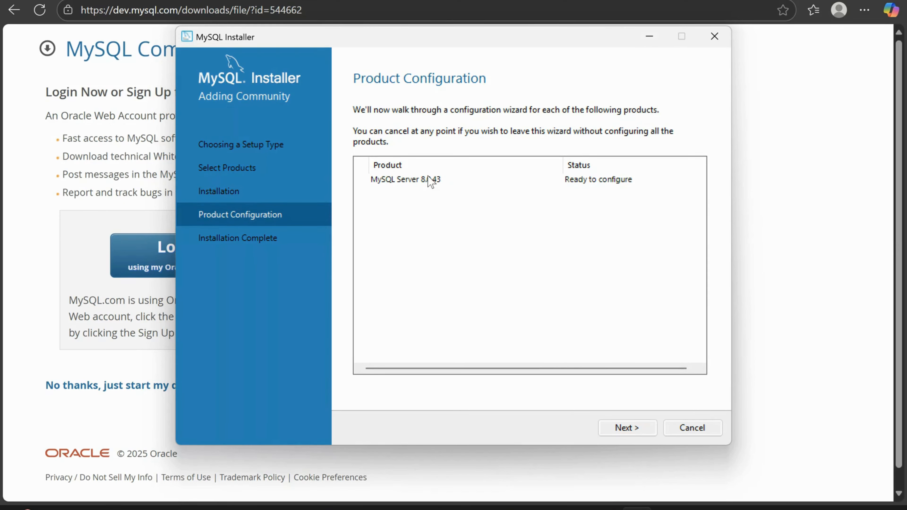
{"action": "left_click", "coordinate": [636, 422]}
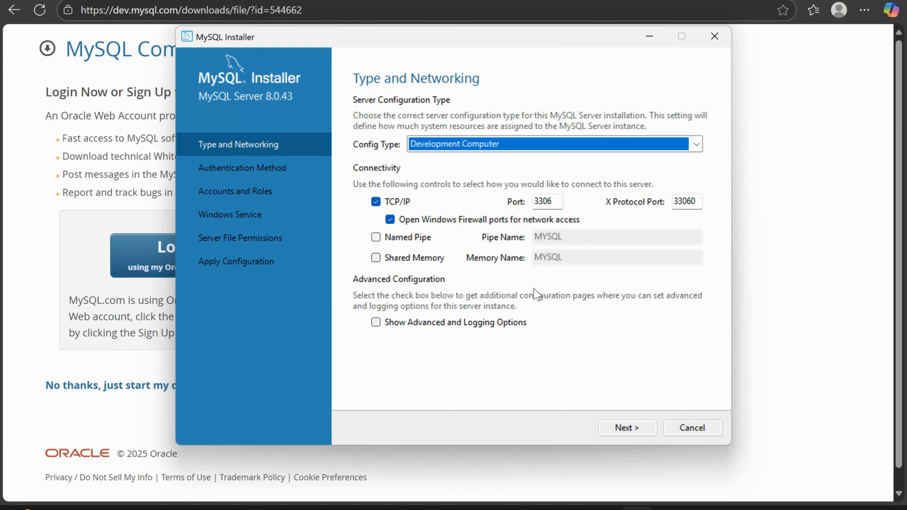
{"action": "left_click", "coordinate": [635, 424]}
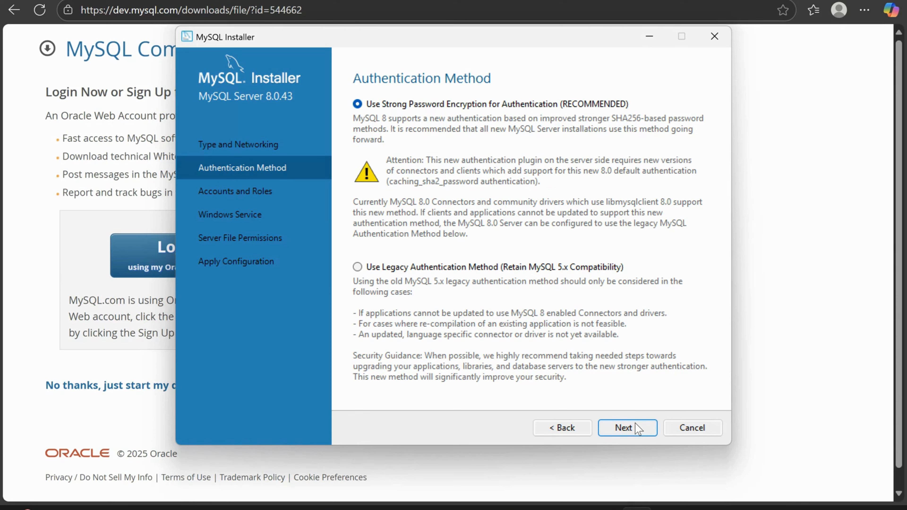
{"action": "left_click", "coordinate": [636, 423]}
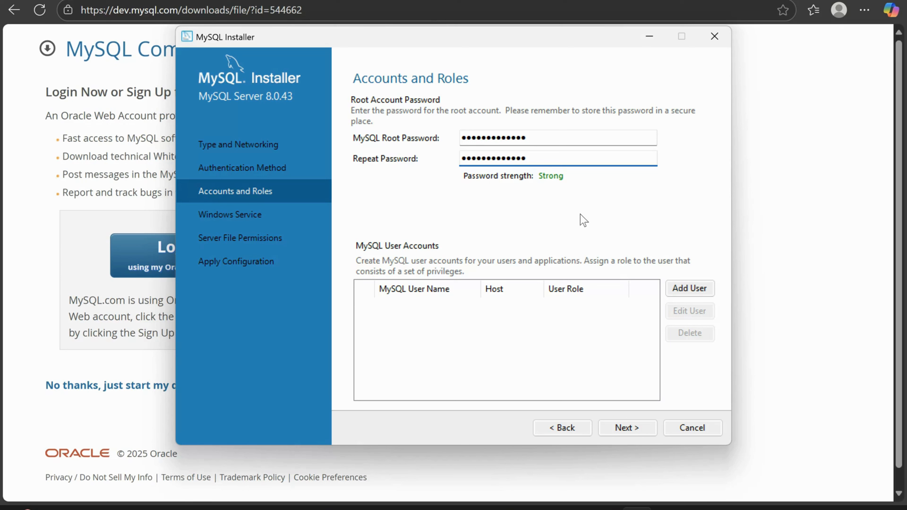
Step: Accept the root account settings, the MySQL80 Windows service starting at system startup and full-access file permissions, and apply the server configuration
{"action": "left_click", "coordinate": [628, 429]}
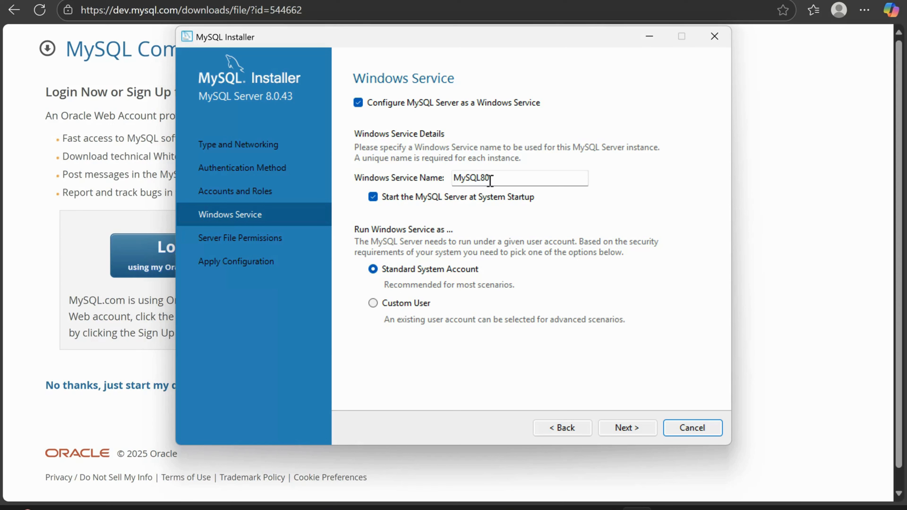
{"action": "left_click", "coordinate": [625, 428]}
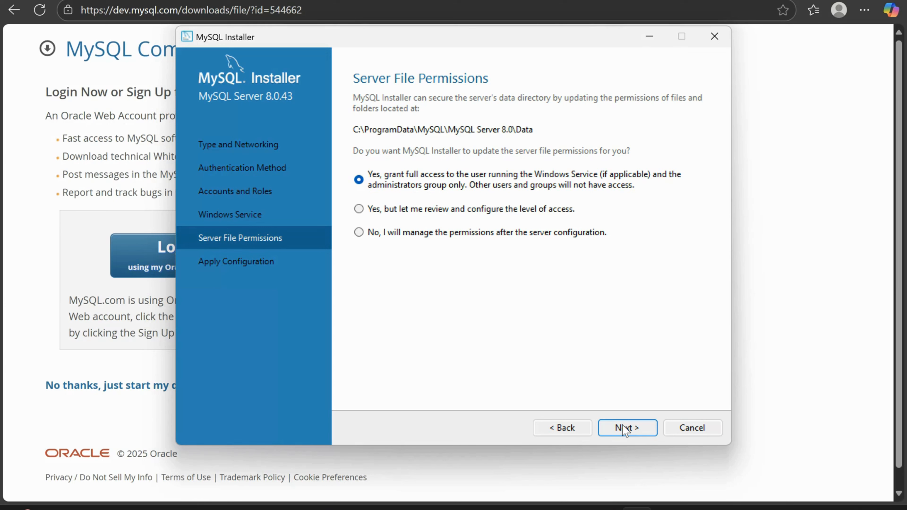
{"action": "left_click", "coordinate": [625, 430]}
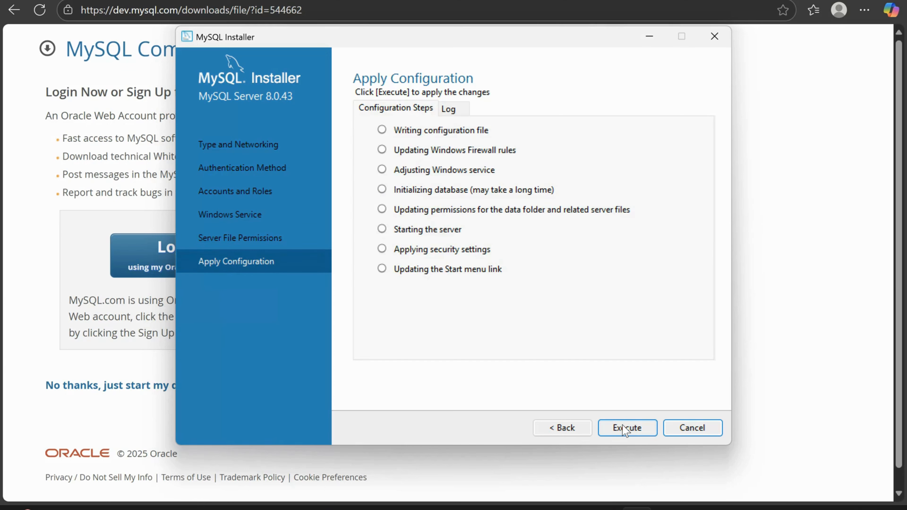
{"action": "left_click", "coordinate": [625, 429]}
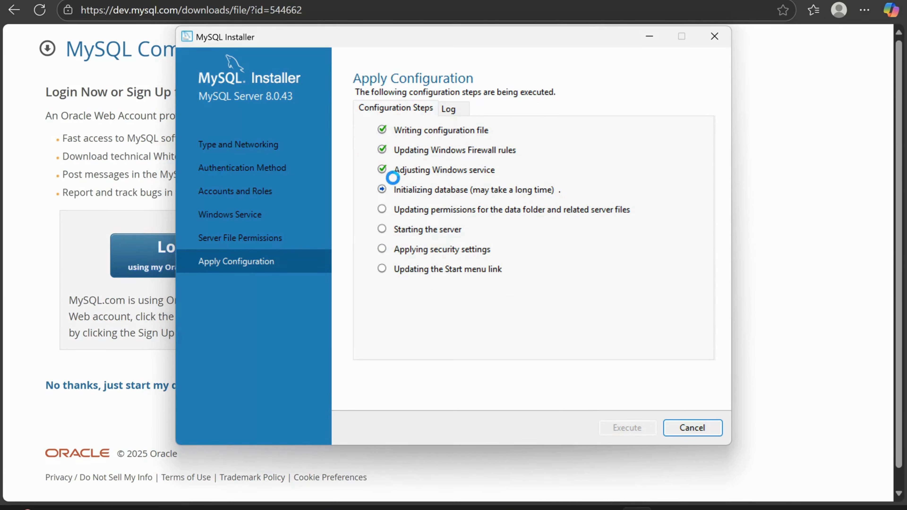
Step: Review the server configuration log and compare it with the list of configuration steps
{"action": "left_click", "coordinate": [460, 107]}
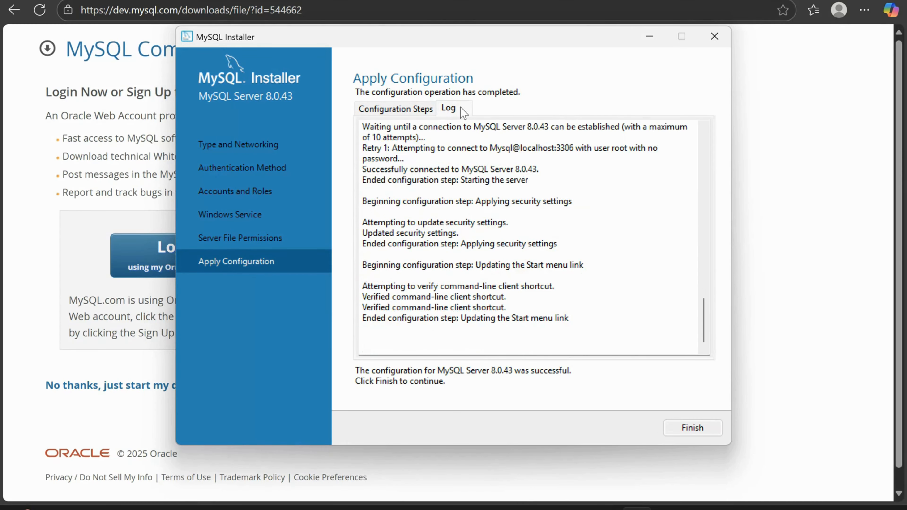
{"action": "left_click", "coordinate": [416, 108]}
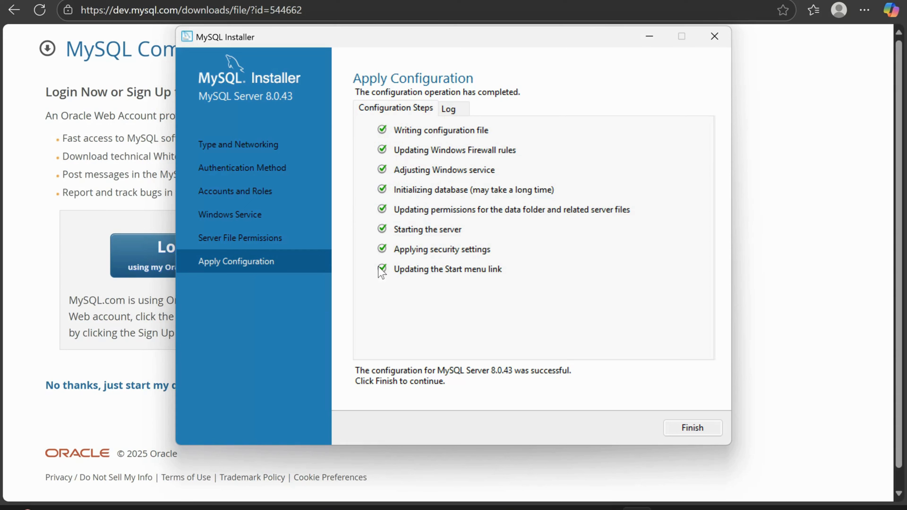
{"action": "left_click", "coordinate": [460, 111]}
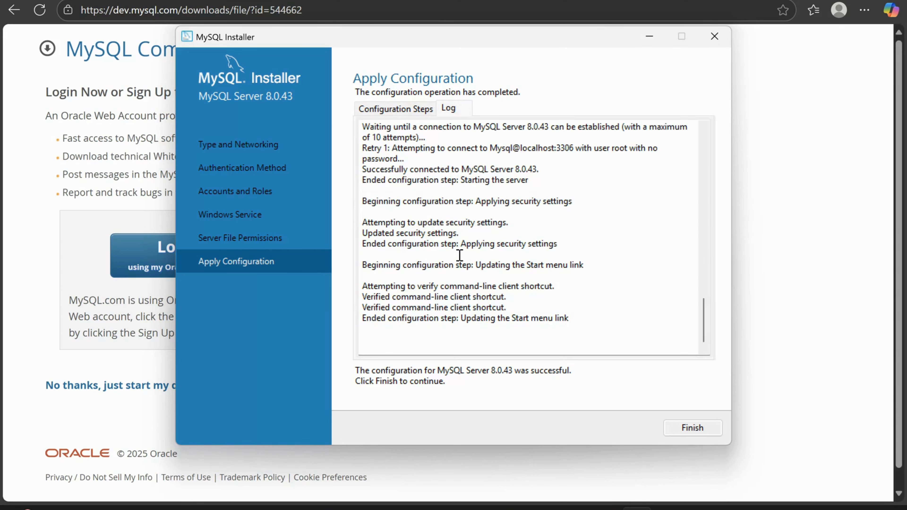
{"action": "left_click", "coordinate": [393, 102]}
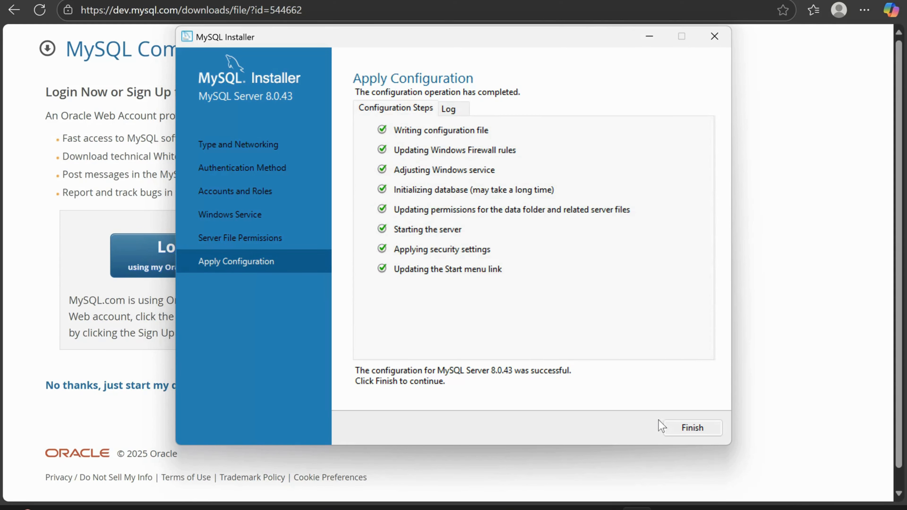
Step: Finish the server configuration and the installer with MySQL Workbench and MySQL Shell set to start, and maximize the Workbench window
{"action": "left_click", "coordinate": [682, 434]}
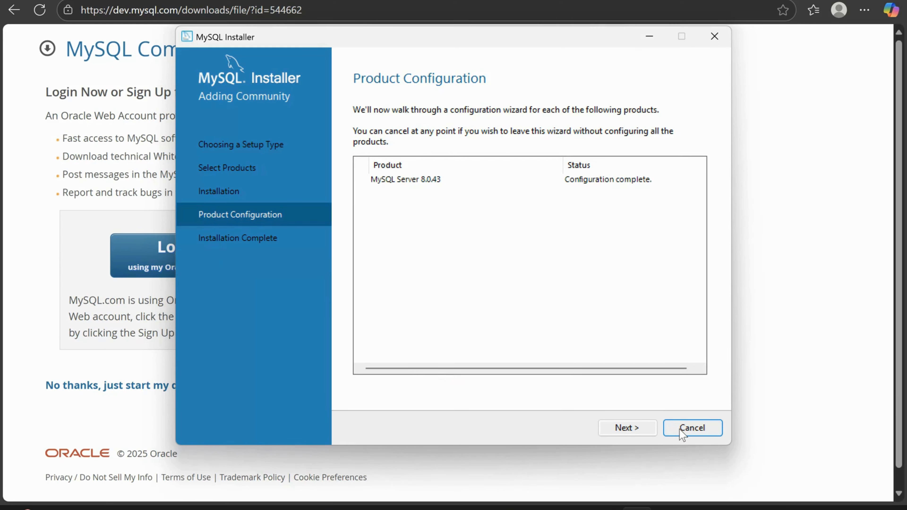
{"action": "left_click", "coordinate": [639, 431]}
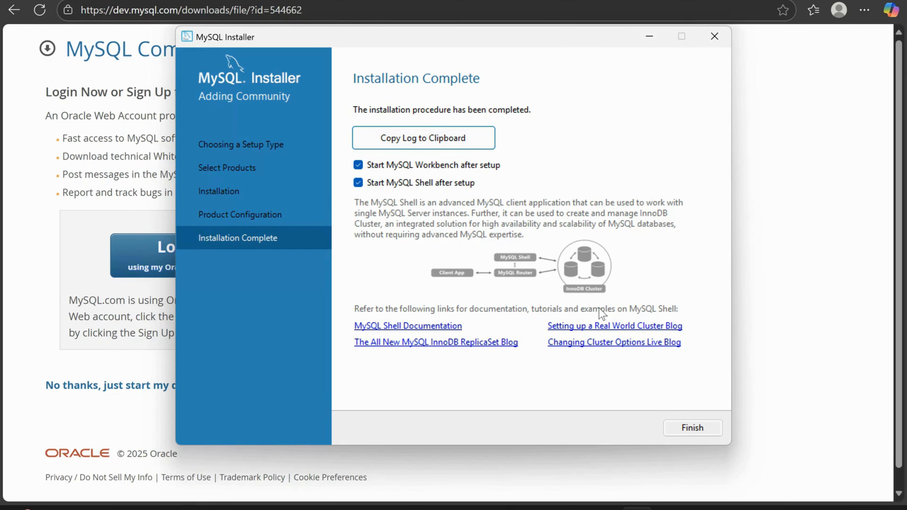
{"action": "left_click", "coordinate": [693, 428]}
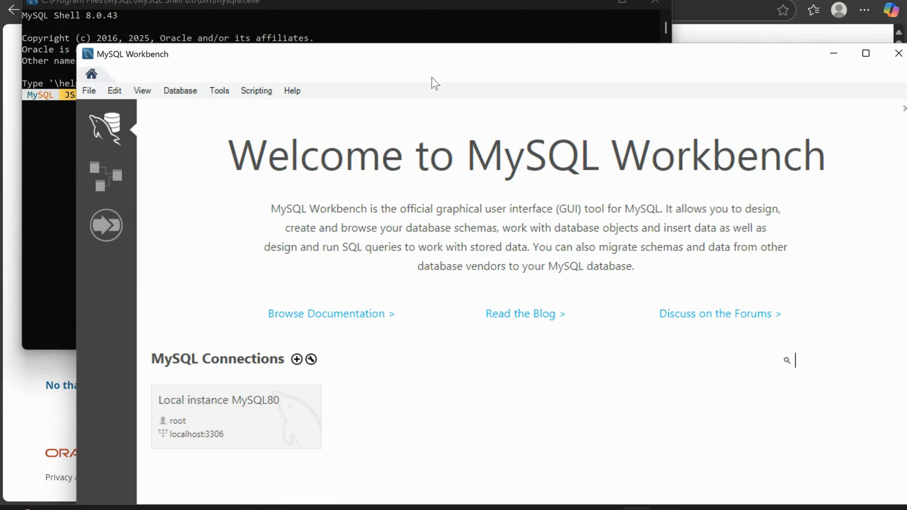
{"action": "double_click", "coordinate": [441, 64]}
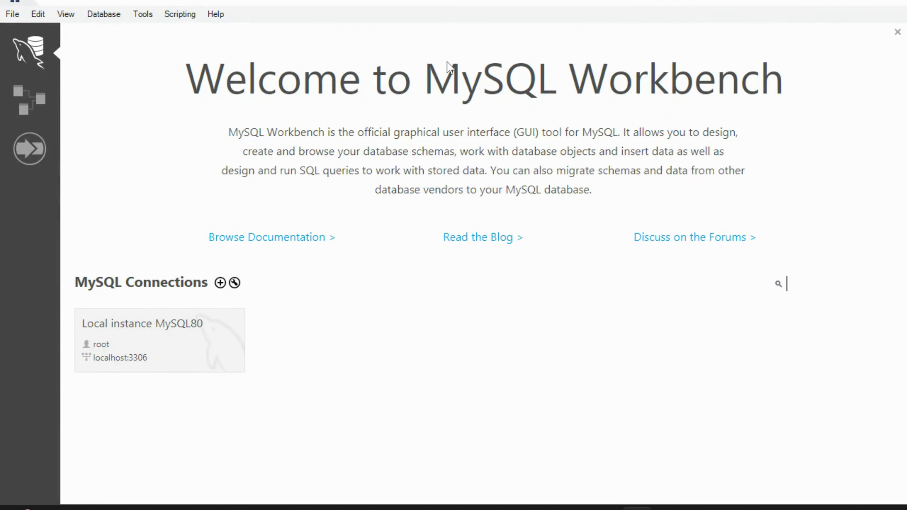
Step: Connect to the Local instance MySQL80 as root by entering the account password, without saving it in the vault
{"action": "left_click", "coordinate": [156, 358]}
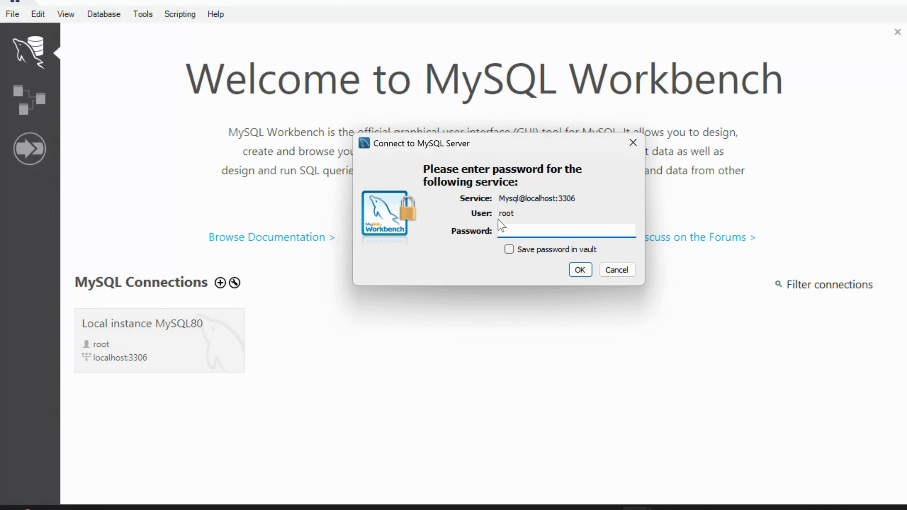
{"action": "left_click_drag", "start_coordinate": [433, 150], "coordinate": [373, 148]}
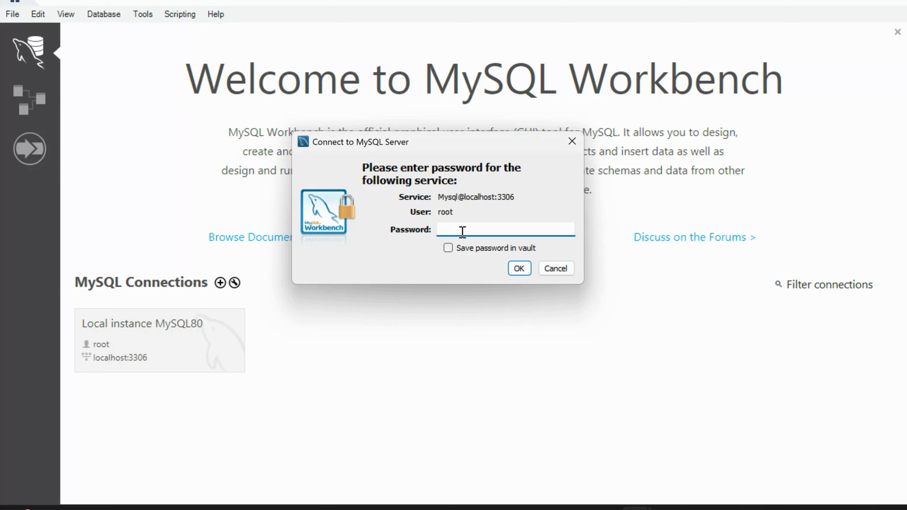
{"action": "type", "text": "*************"}
{"action": "left_click", "coordinate": [518, 269]}
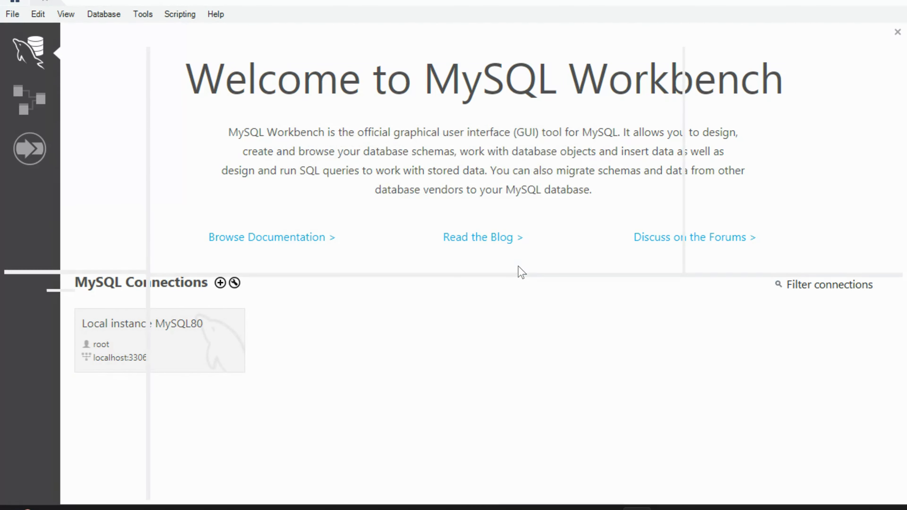